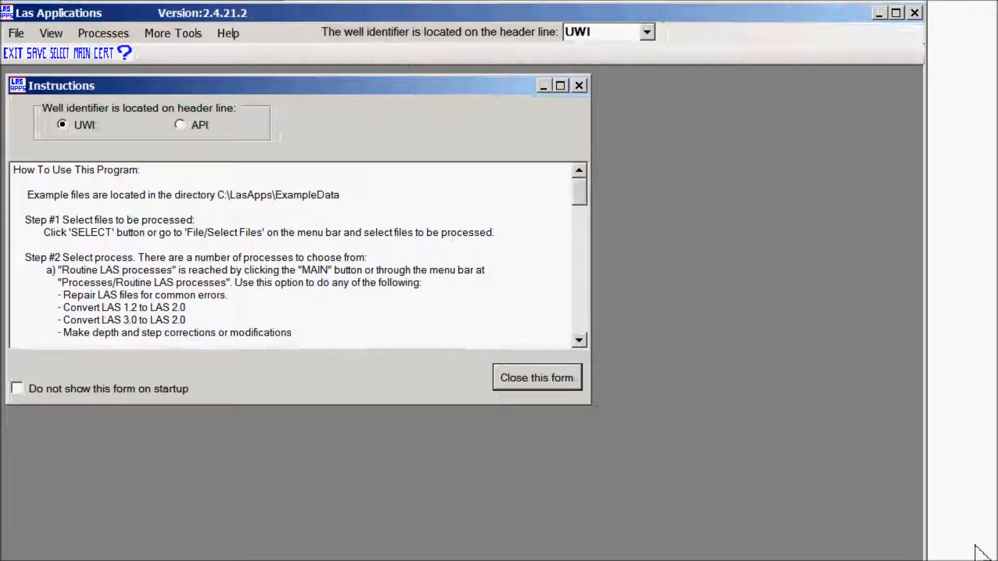
# Widen the application window and close the Instructions form, keeping UWI as the well identifier header line
pyautogui.moveTo(929, 538); pyautogui.dragTo(996, 537)
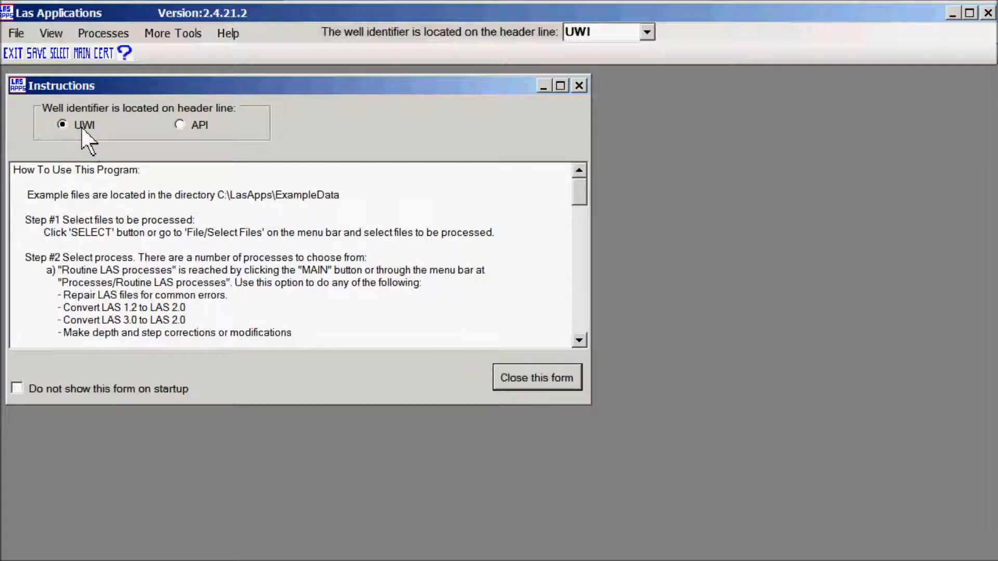
pyautogui.click(530, 380)
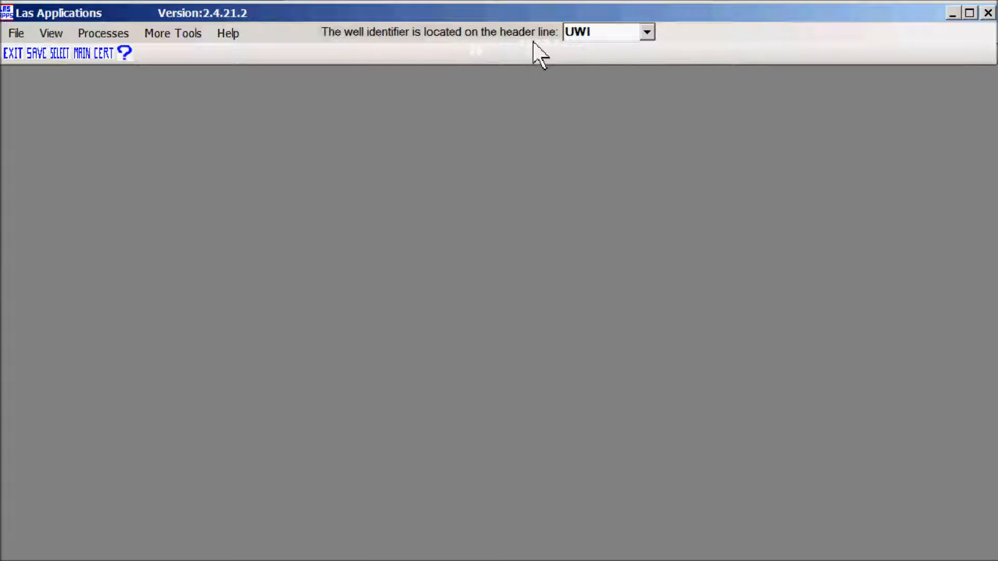
pyautogui.click(648, 32)
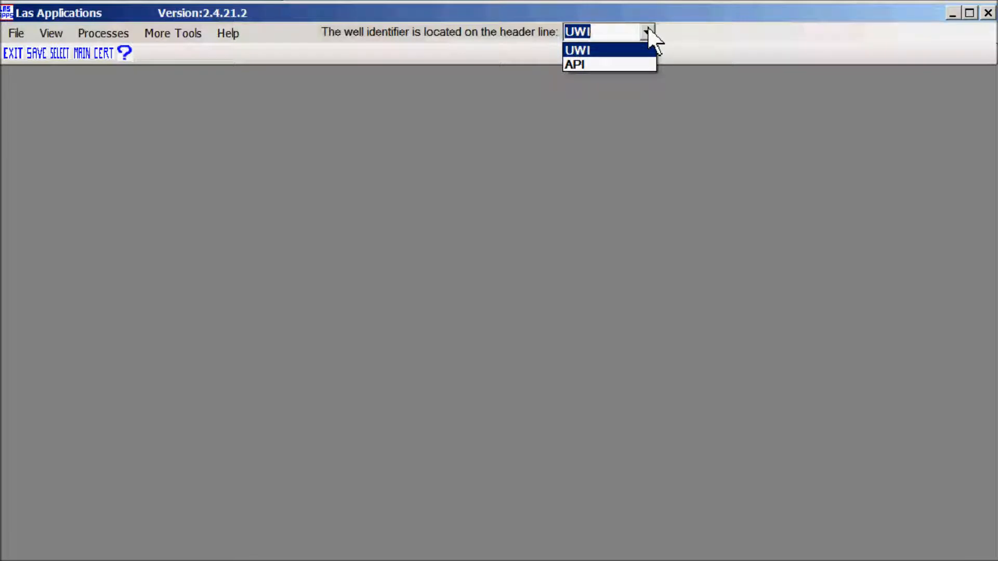
pyautogui.click(648, 32)
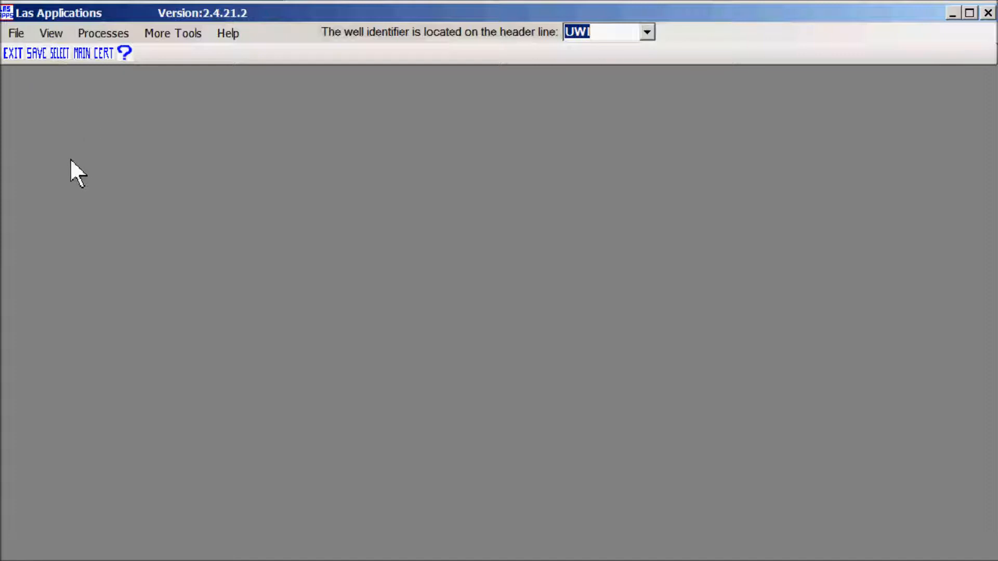
# Select Las1_2_Unwrapped.las through Las3_time_string.las from C:\LasApps\ExampleData\01a) Routine as the files for processing
pyautogui.click(57, 53)
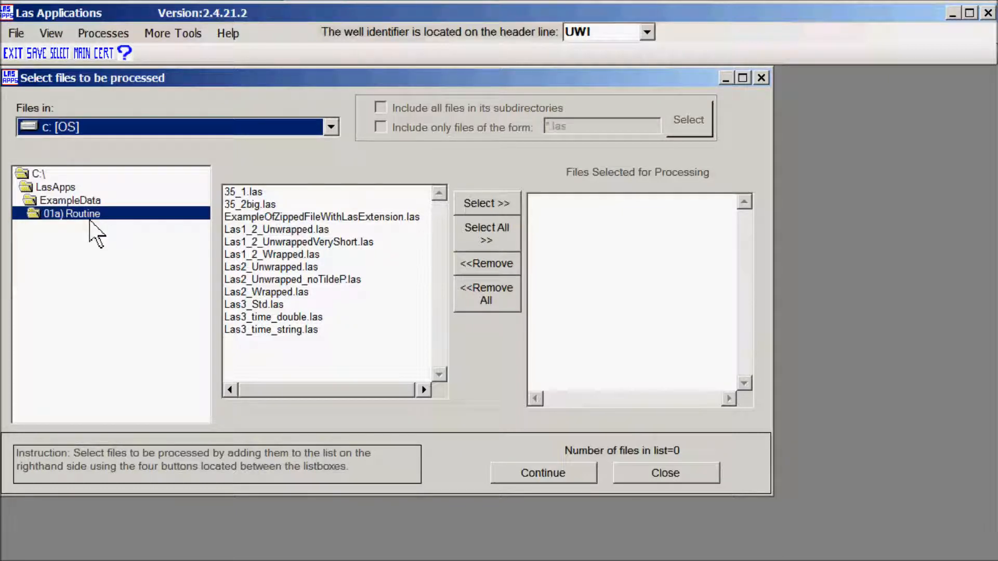
pyautogui.doubleClick(52, 189)
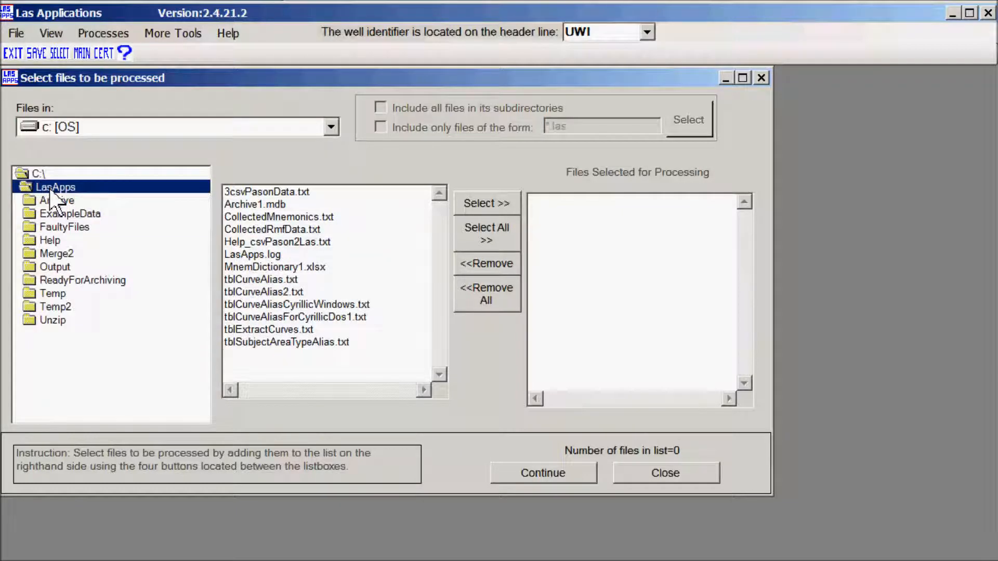
pyautogui.doubleClick(60, 216)
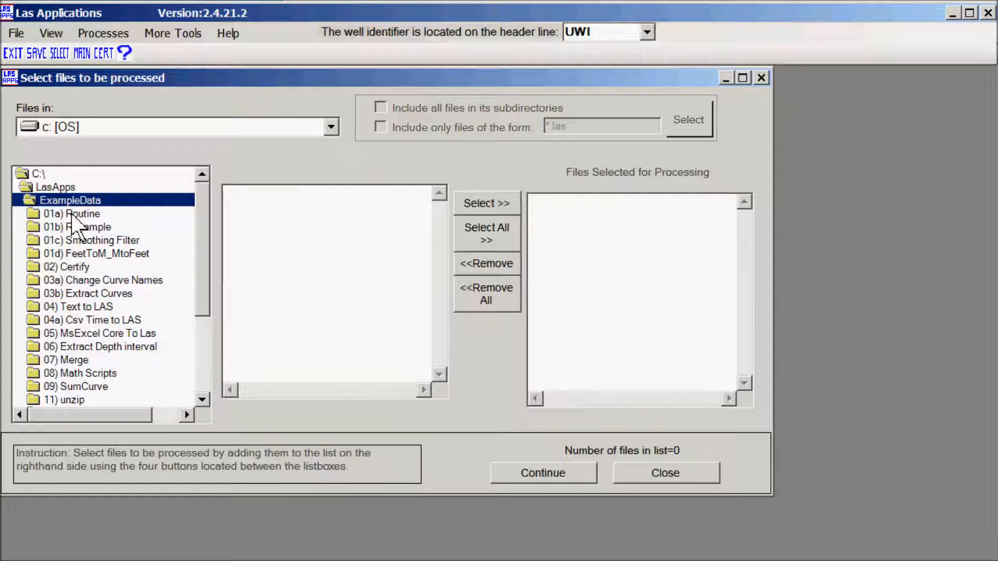
pyautogui.doubleClick(72, 216)
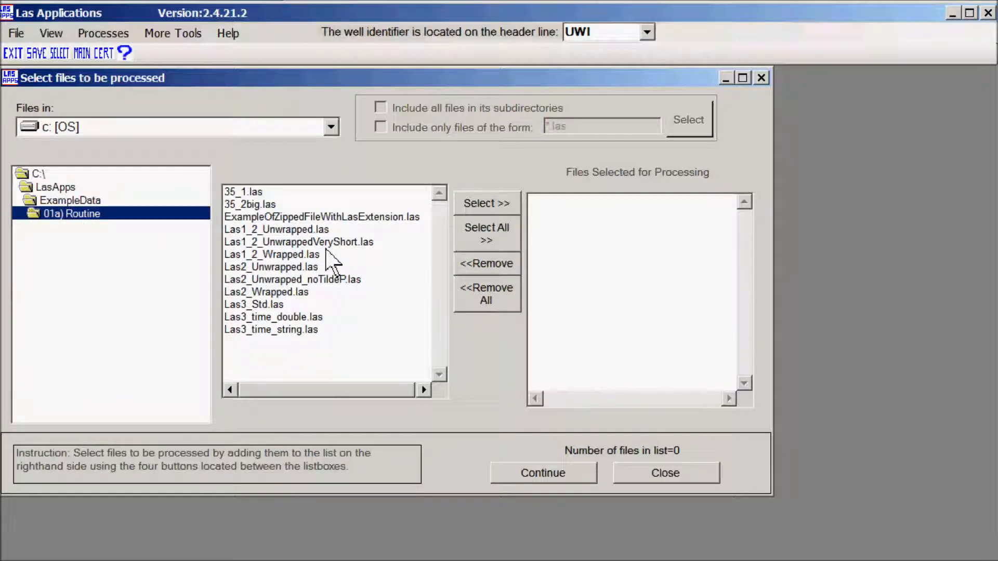
pyautogui.moveTo(284, 230); pyautogui.dragTo(289, 338)
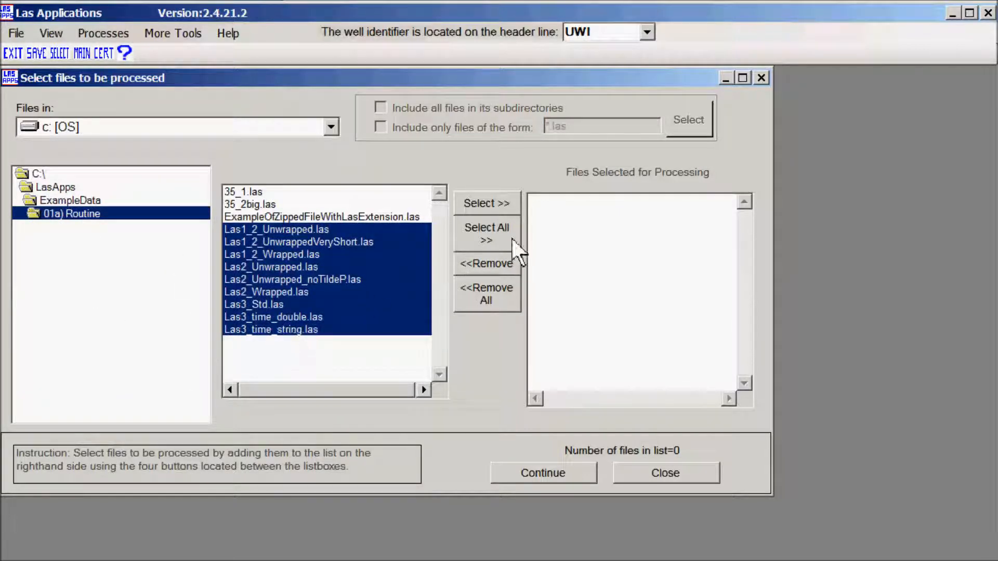
pyautogui.click(475, 204)
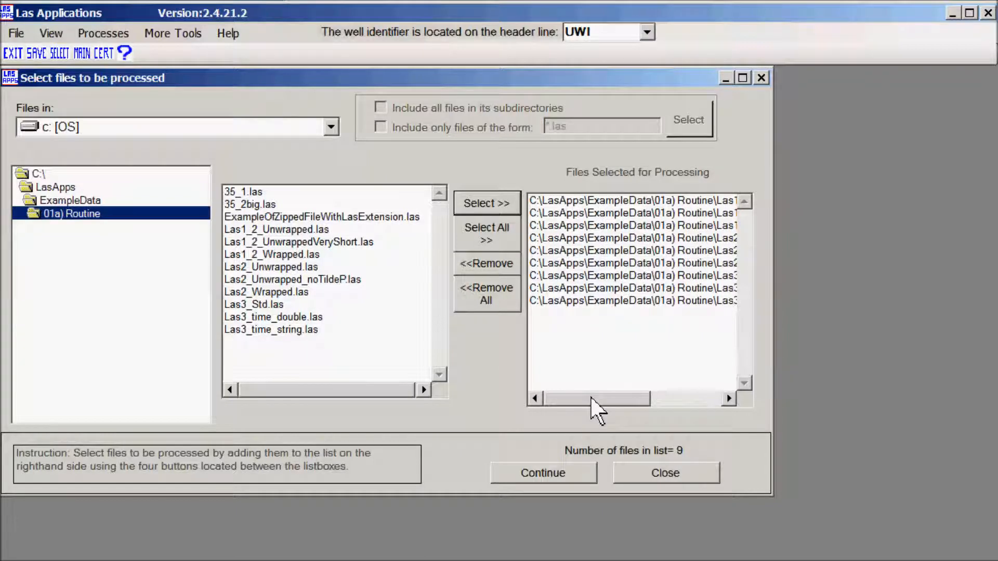
pyautogui.moveTo(598, 399); pyautogui.dragTo(710, 425)
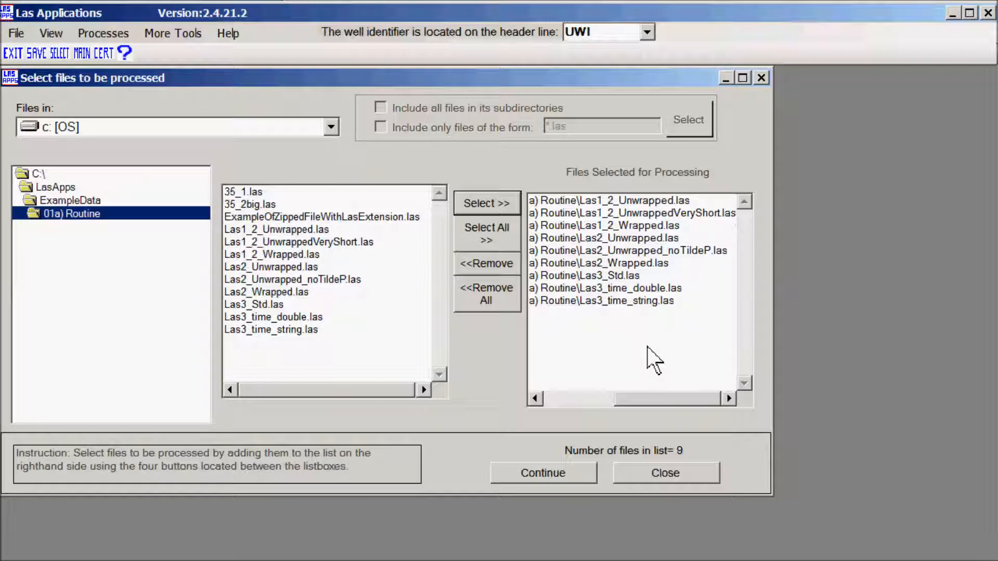
pyautogui.click(543, 473)
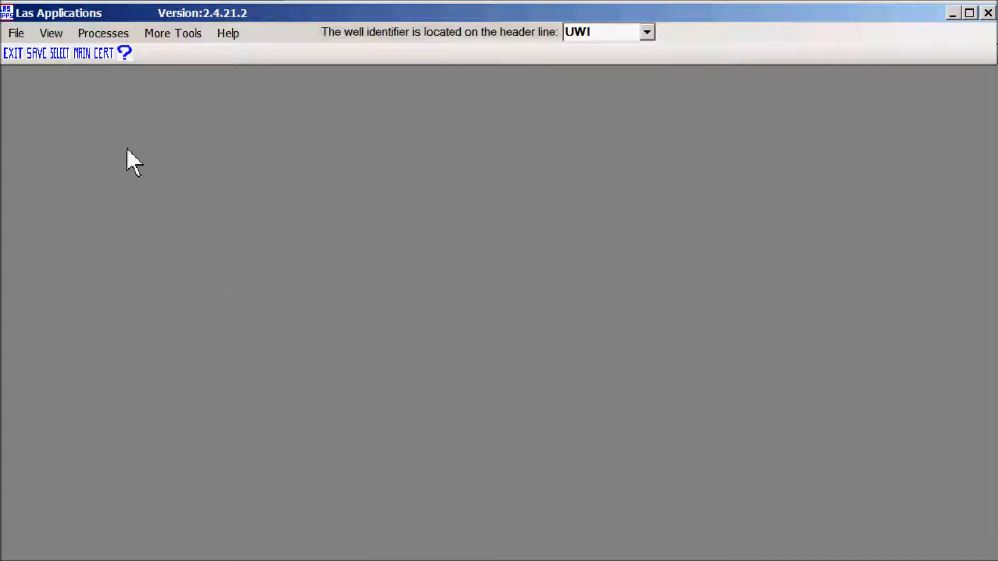
# Try to start the conversion of a Pason csv time based file to LAS2/LAS 3.0
pyautogui.click(99, 34)
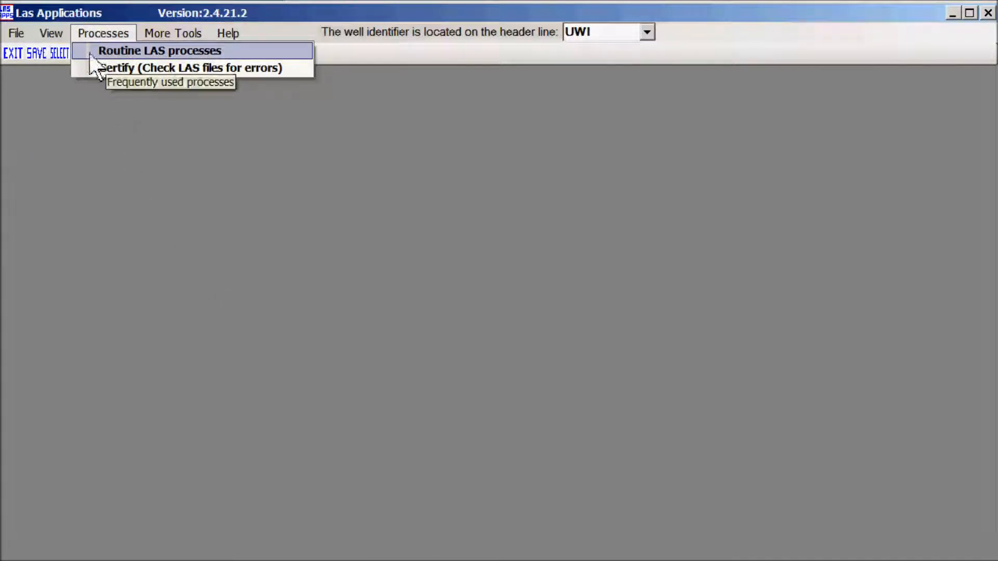
pyautogui.click(140, 185)
pyautogui.click(158, 34)
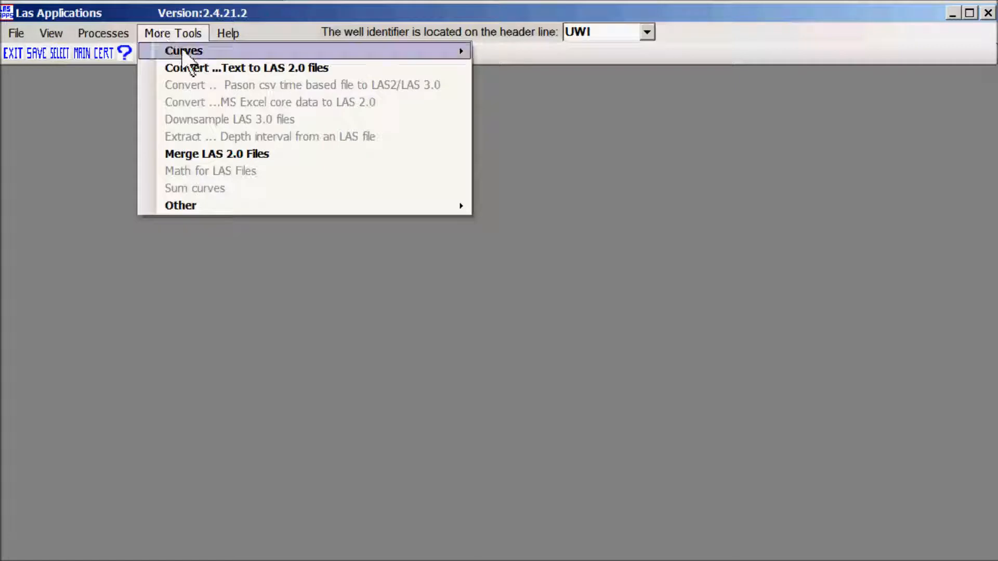
pyautogui.moveTo(183, 51)
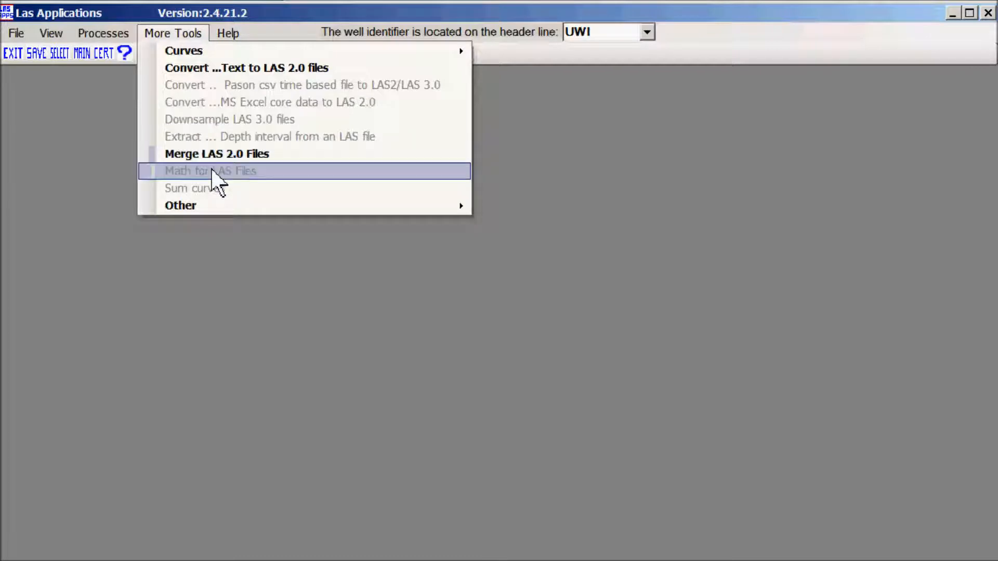
pyautogui.moveTo(186, 203)
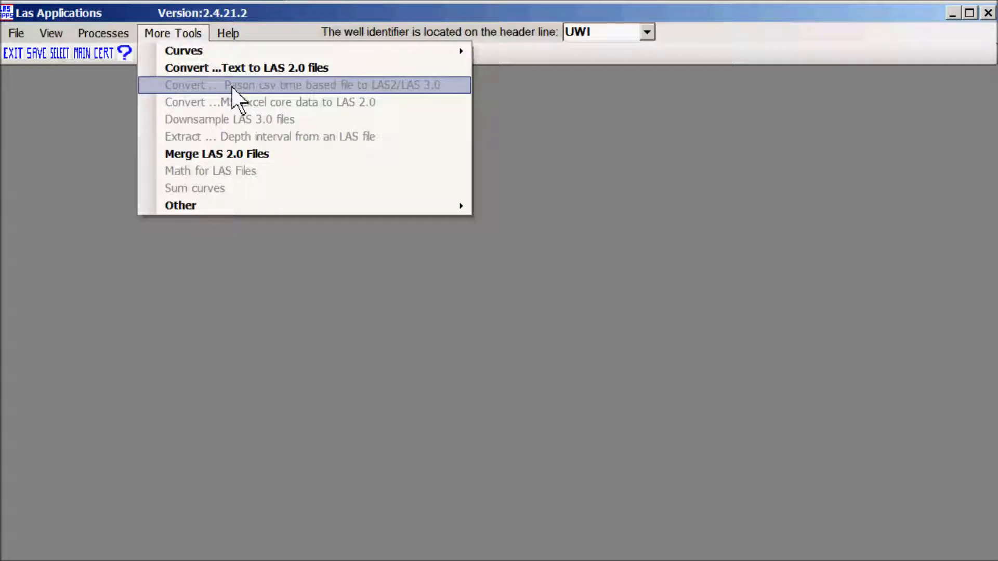
pyautogui.click(233, 88)
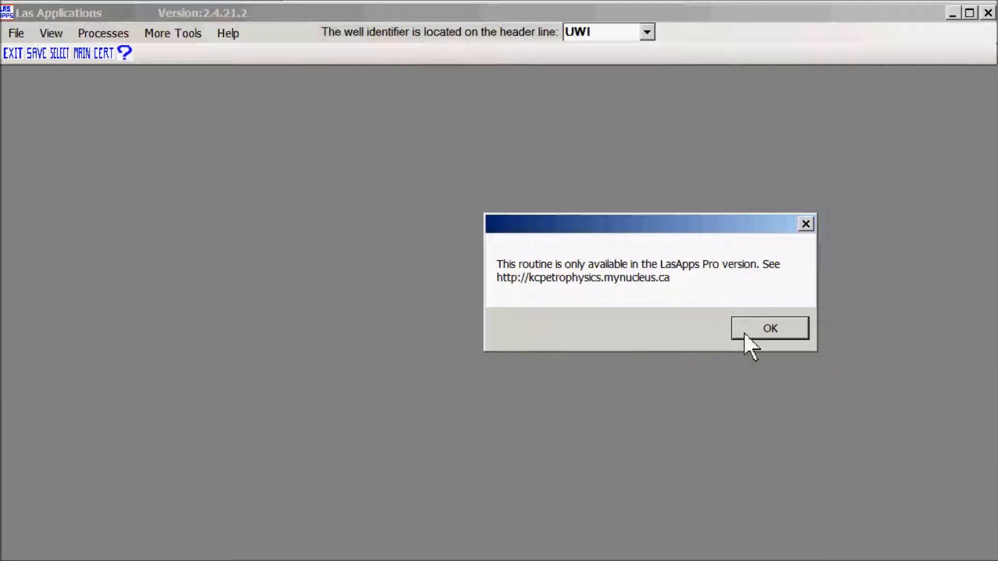
pyautogui.click(772, 327)
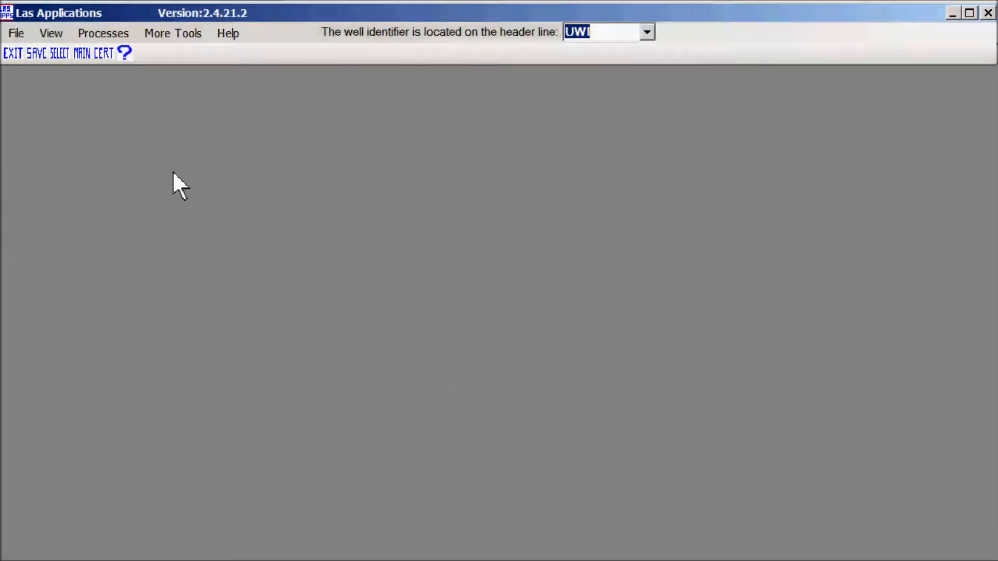
# Open Routine LAS processes and enable the depth and step items with only the start depth and step check on all files
pyautogui.click(93, 38)
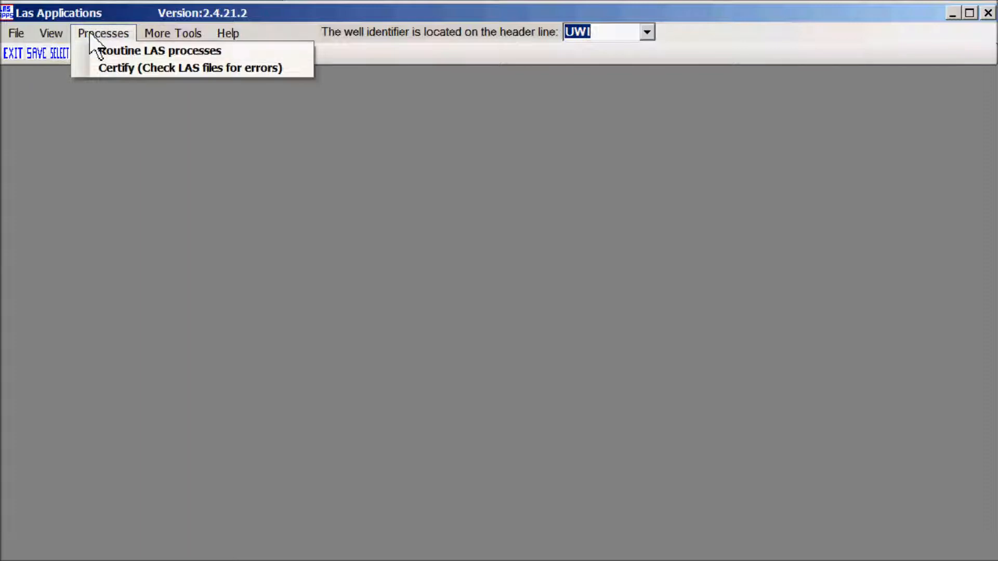
pyautogui.click(121, 56)
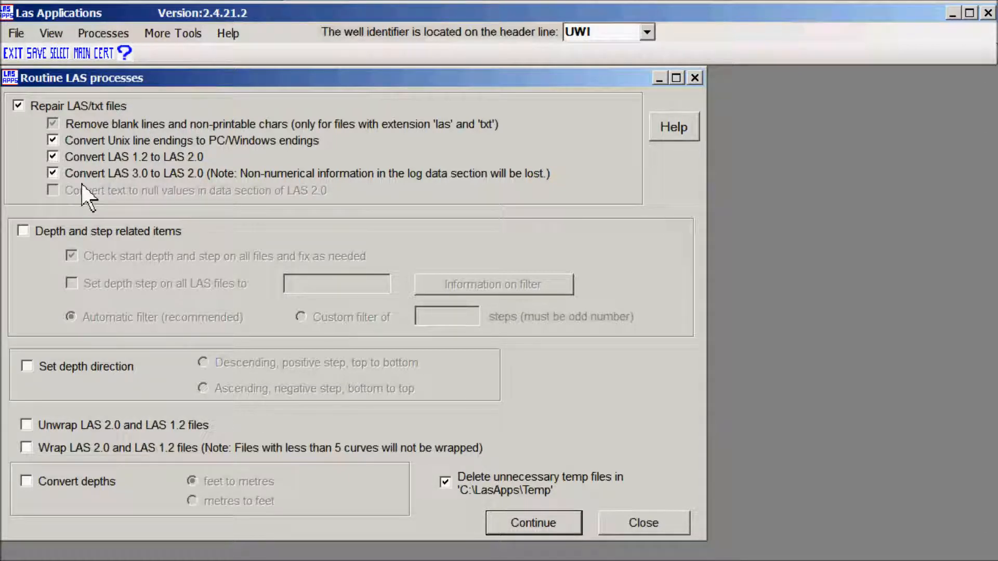
pyautogui.click(24, 231)
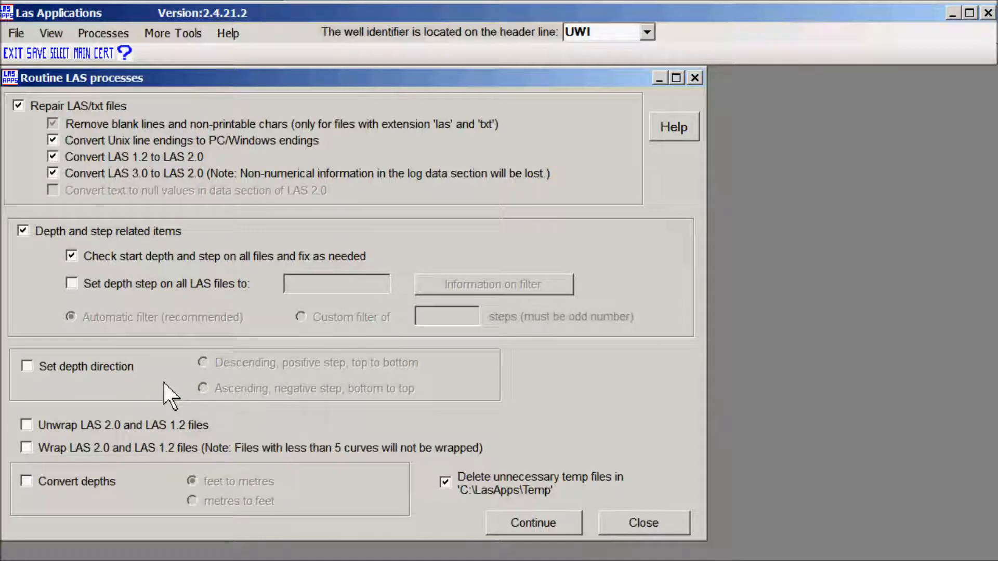
pyautogui.click(76, 285)
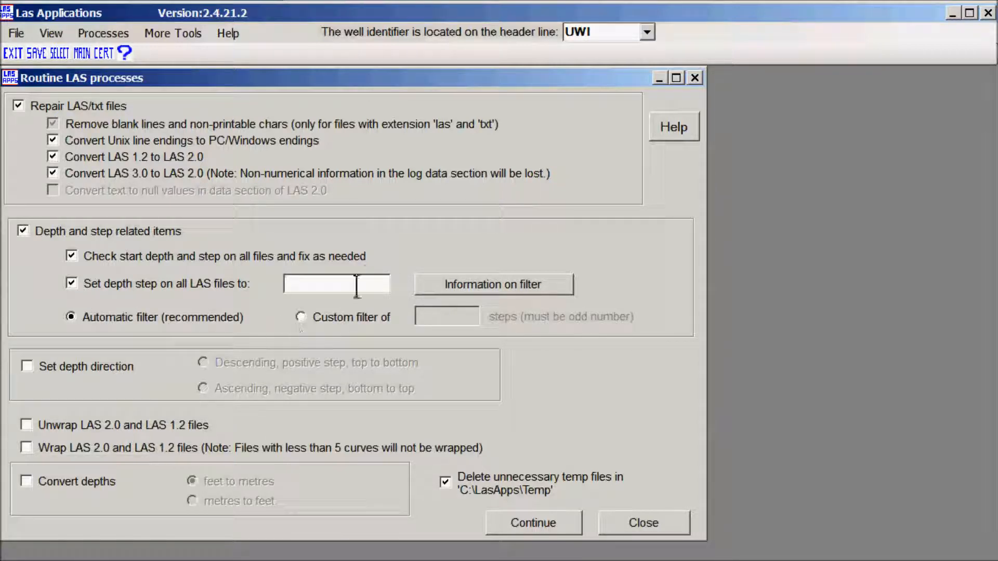
pyautogui.click(71, 284)
# Set the depth direction to descending with unwrapping of LAS 2.0 and LAS 1.2 files, and run the routine processes
pyautogui.click(27, 367)
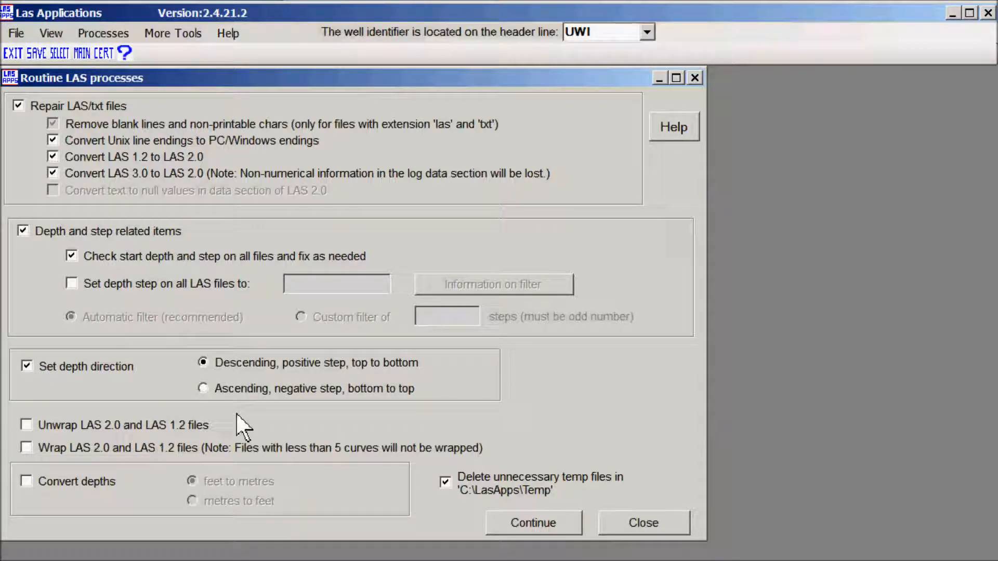
pyautogui.click(29, 425)
pyautogui.click(535, 522)
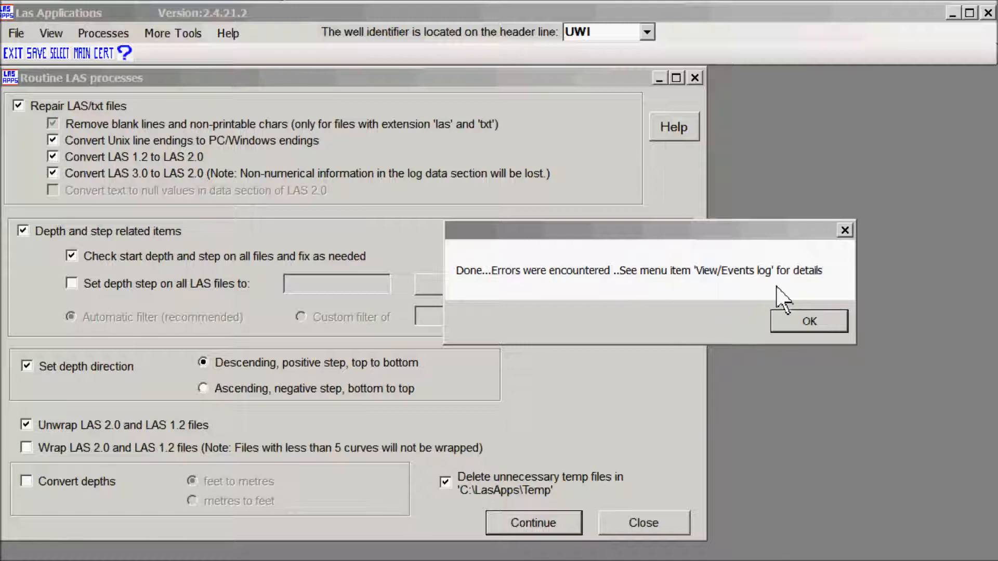
pyautogui.click(809, 322)
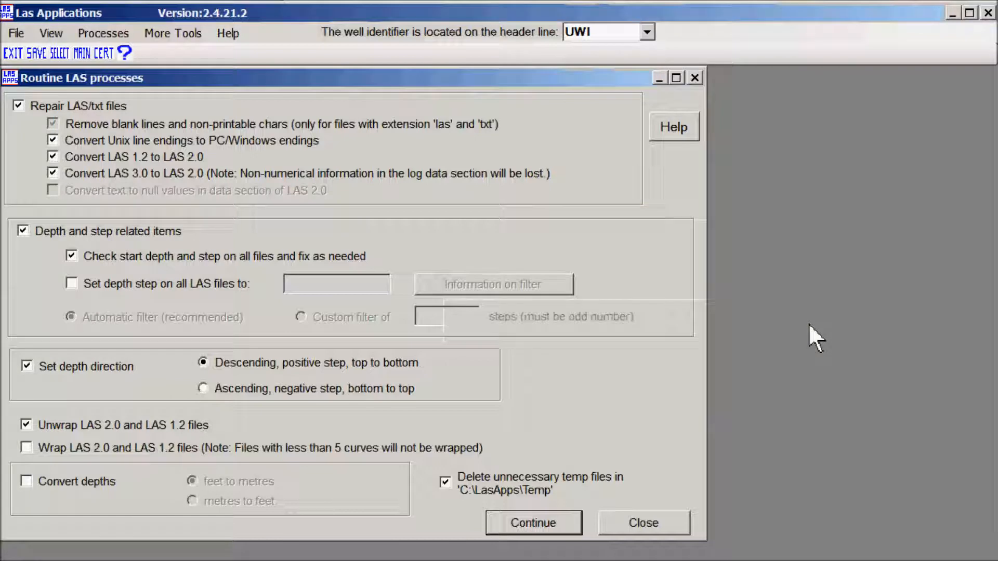
# Examine the enlarged events log for the operations performed and errors reported on each processed file
pyautogui.click(51, 34)
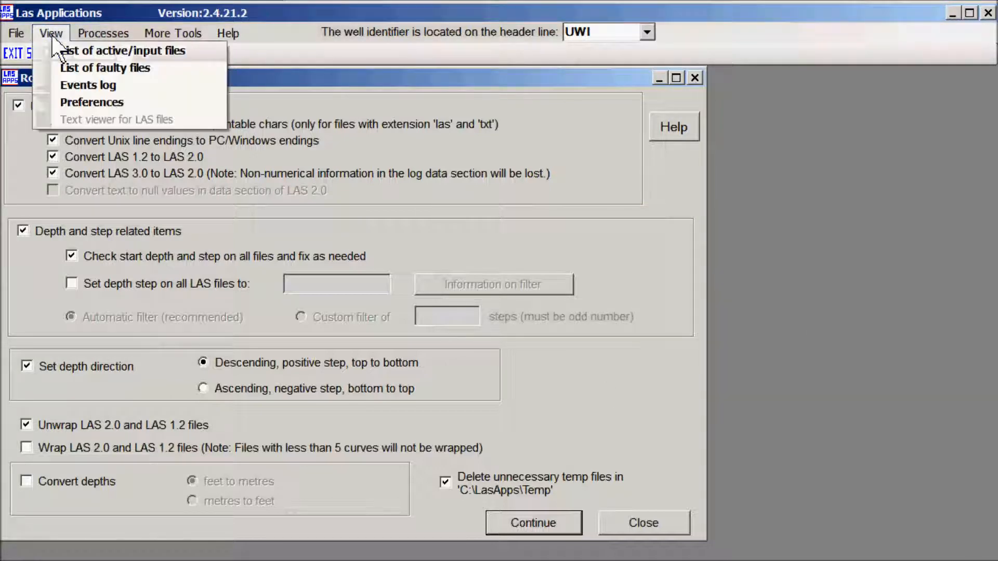
pyautogui.click(86, 85)
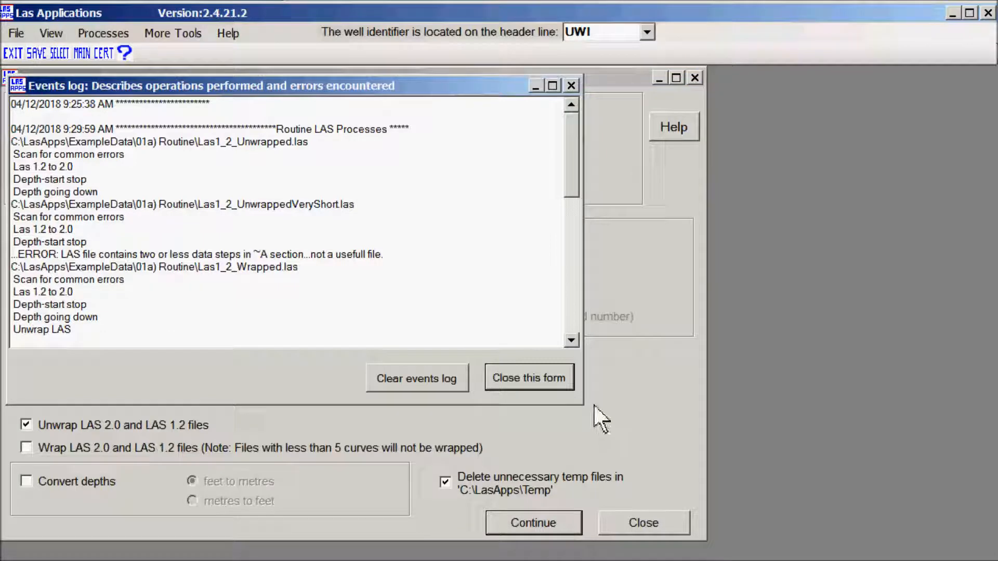
pyautogui.moveTo(582, 405); pyautogui.dragTo(989, 559)
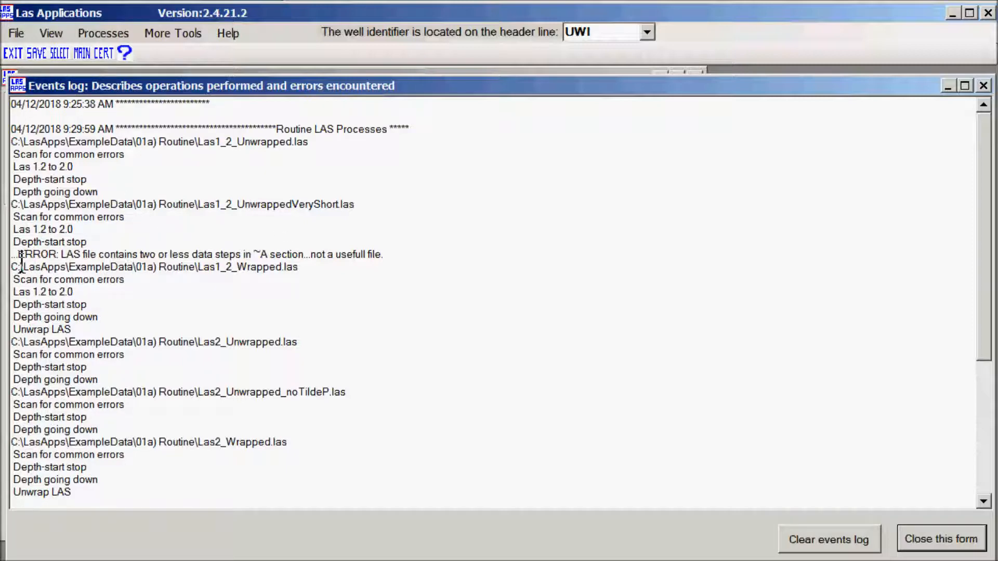
pyautogui.moveTo(15, 256); pyautogui.dragTo(62, 258)
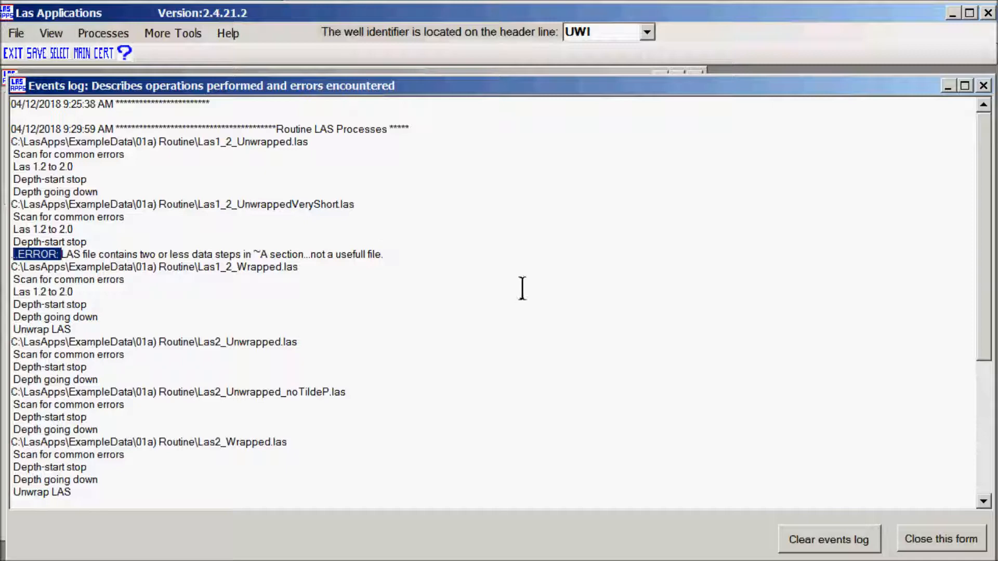
pyautogui.scroll(-3, 512, 257)
pyautogui.scroll(-3, 510, 255)
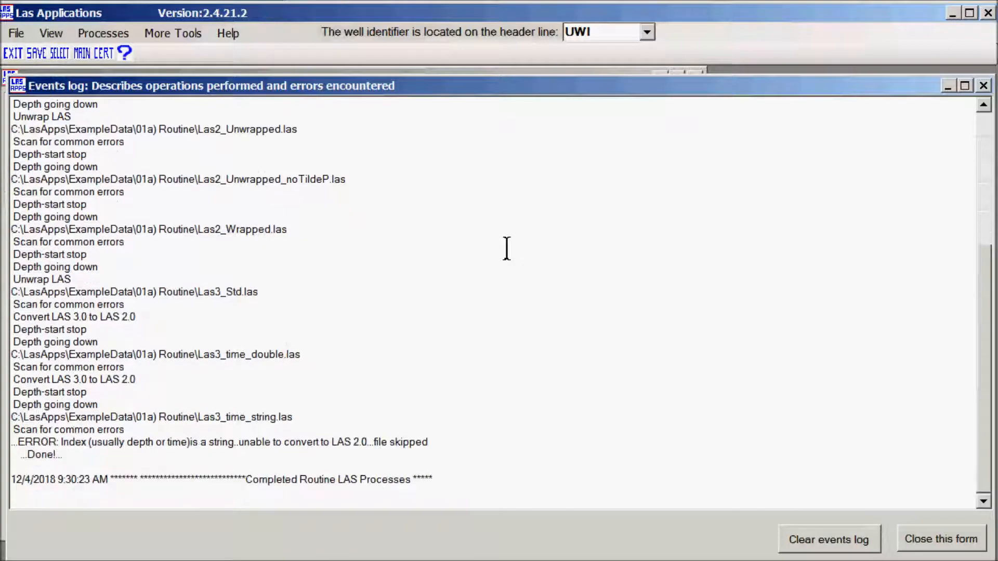
pyautogui.click(308, 418)
pyautogui.moveTo(19, 445); pyautogui.dragTo(531, 442)
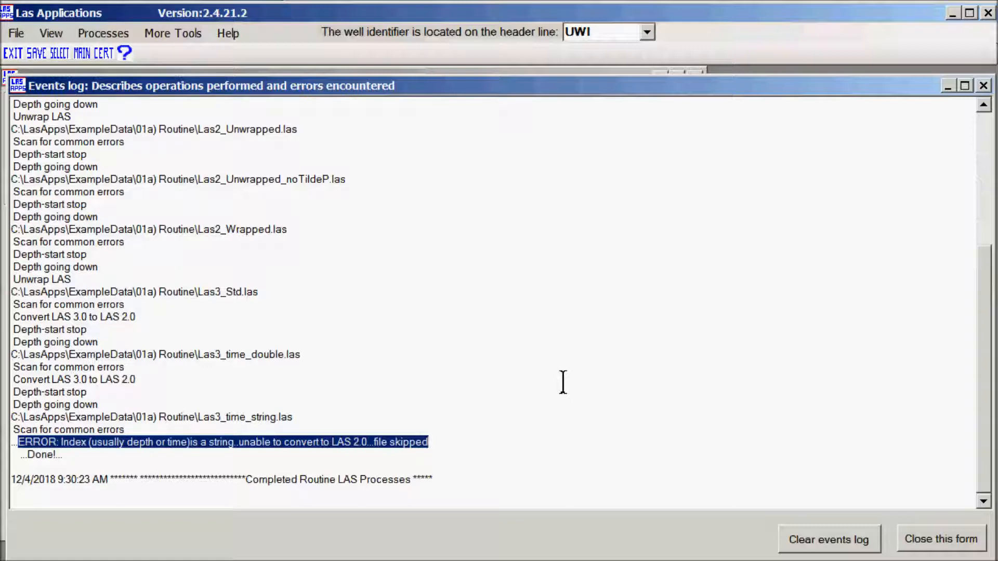
pyautogui.click(655, 382)
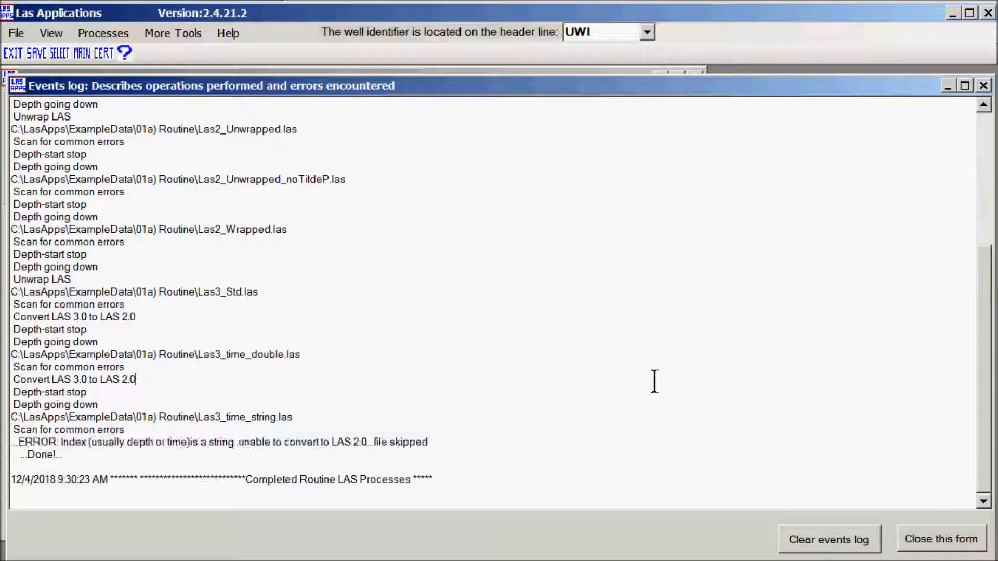
# Clear the events log, and close it along with the Routine LAS processes form
pyautogui.click(834, 542)
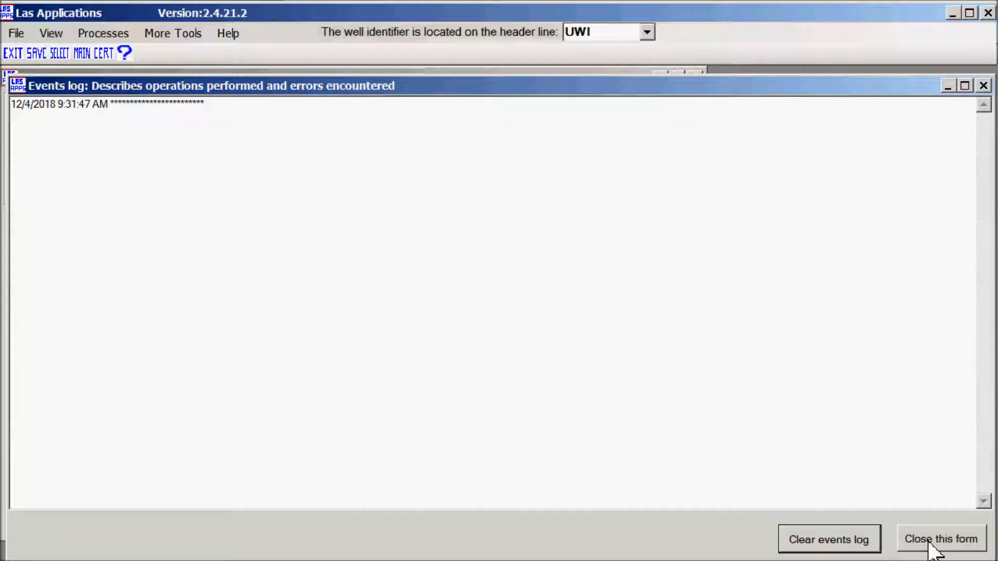
pyautogui.click(929, 540)
pyautogui.click(653, 526)
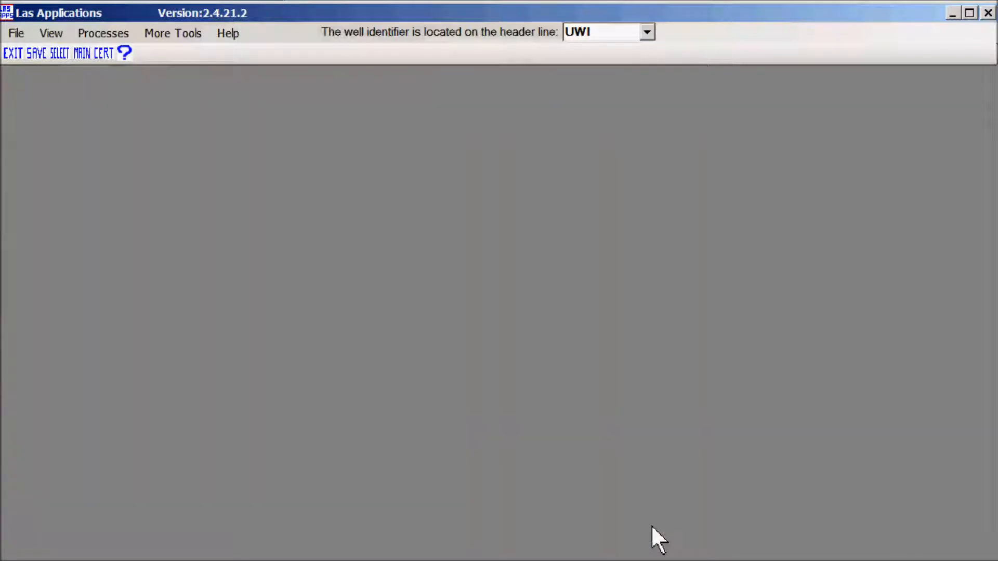
# Review the list of active input files and the list of faulty or dropped files, closing each form
pyautogui.click(50, 34)
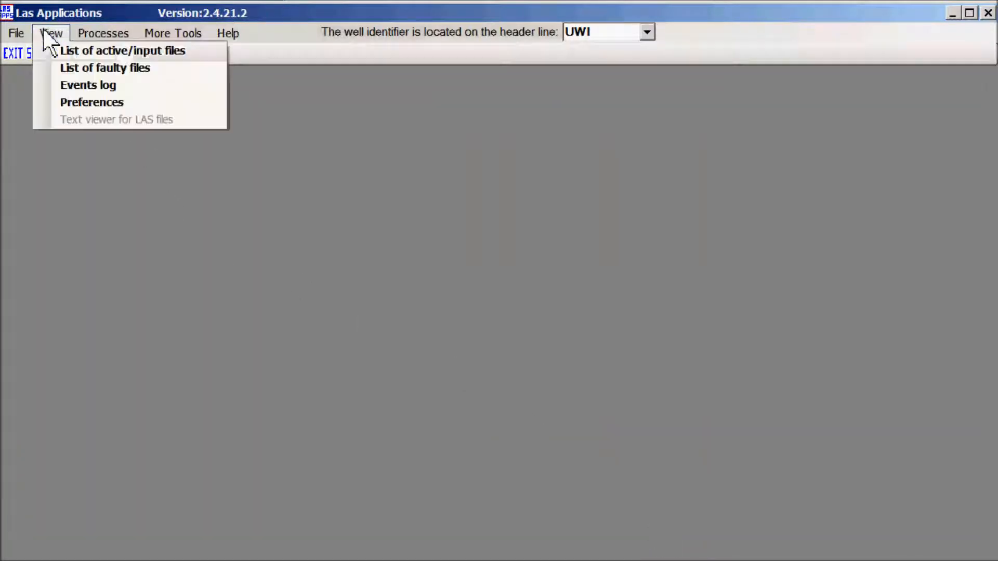
pyautogui.click(79, 52)
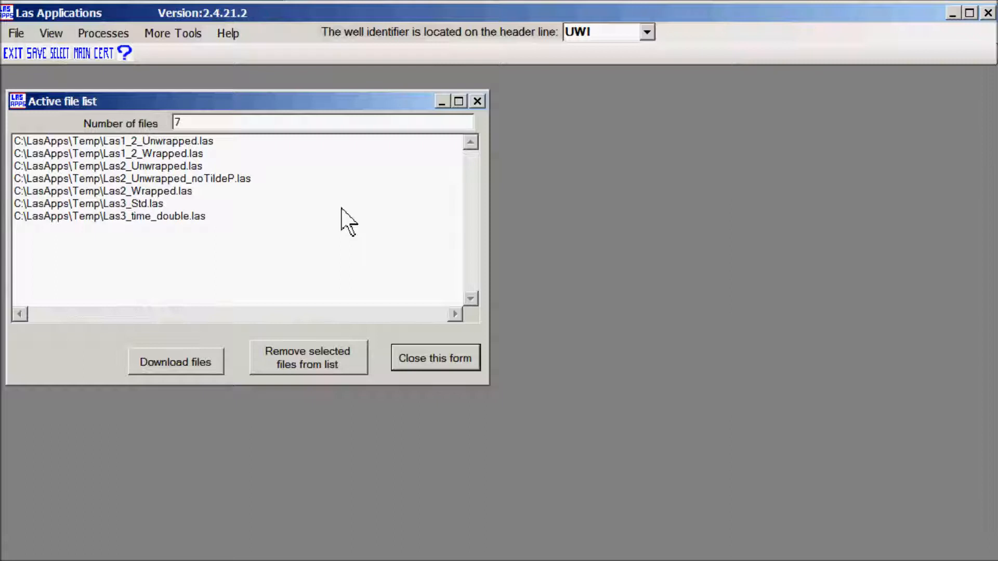
pyautogui.click(430, 359)
pyautogui.click(51, 34)
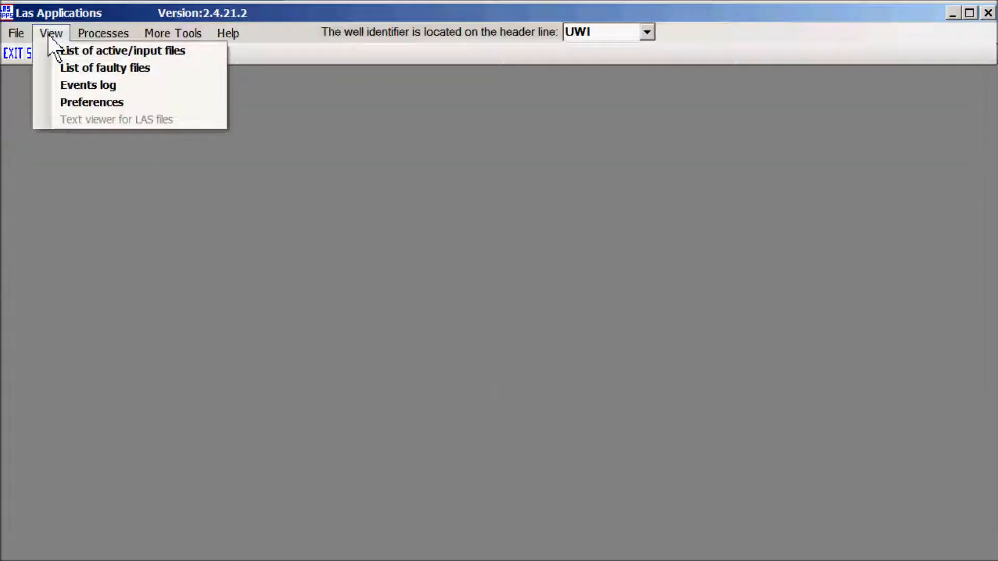
pyautogui.click(78, 69)
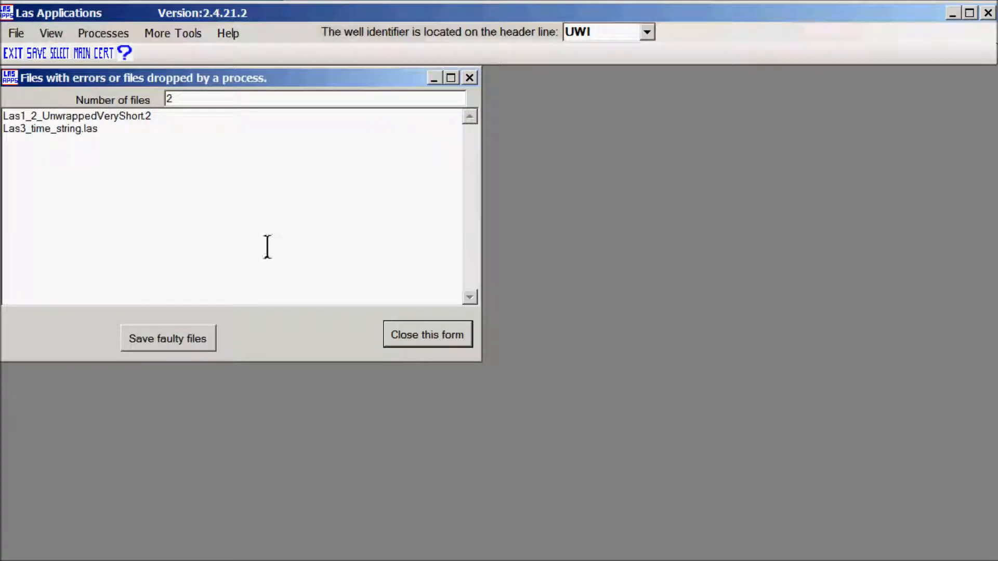
pyautogui.click(436, 336)
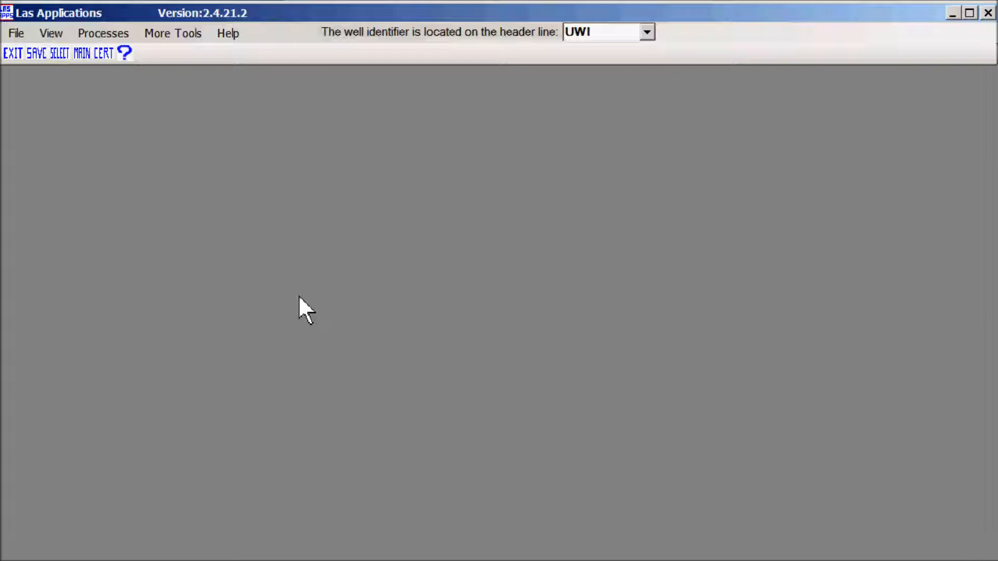
# Run Certify on the active files with warnings suppressed and files with errors kept in the input list, and close the resulting events log
pyautogui.click(104, 54)
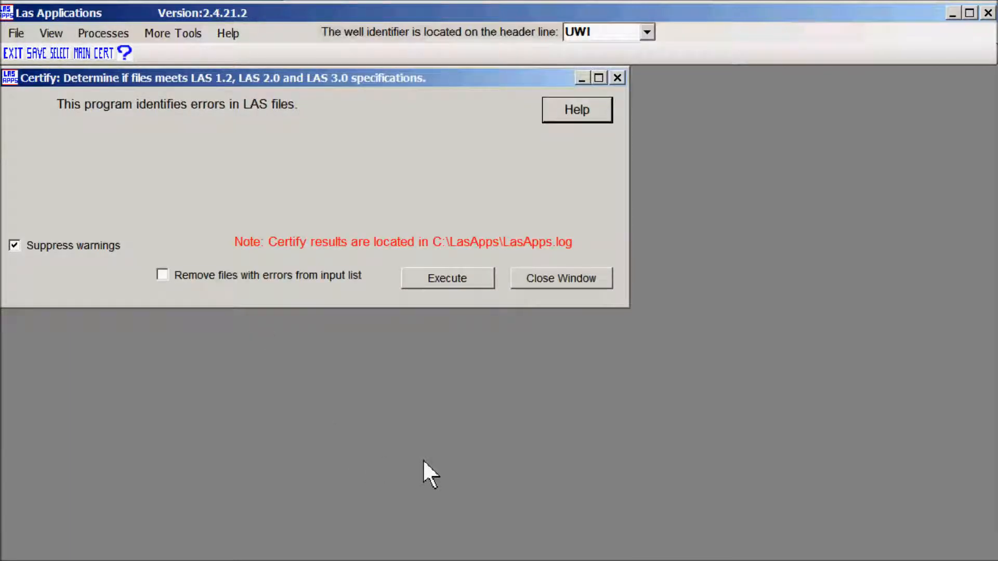
pyautogui.click(442, 278)
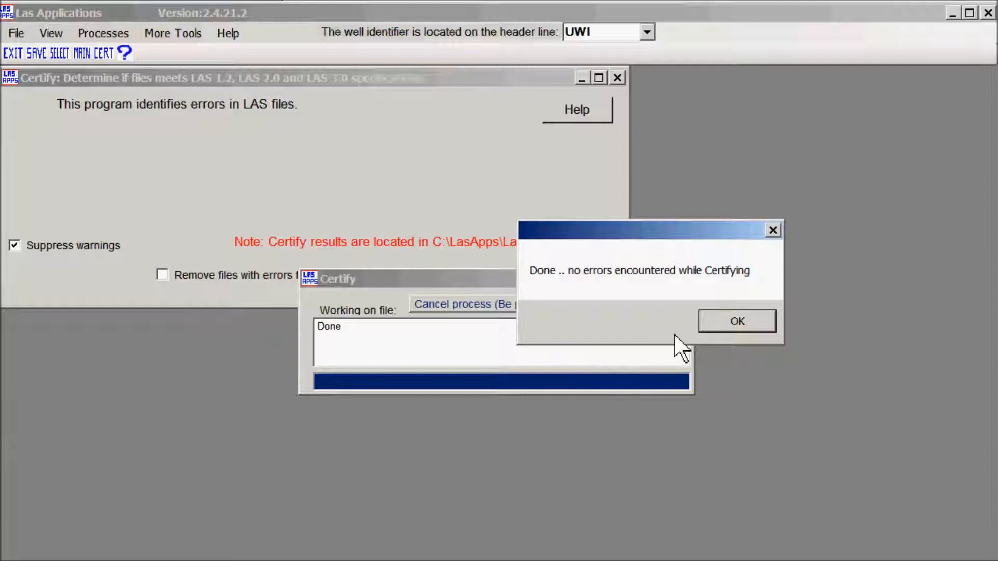
pyautogui.click(751, 321)
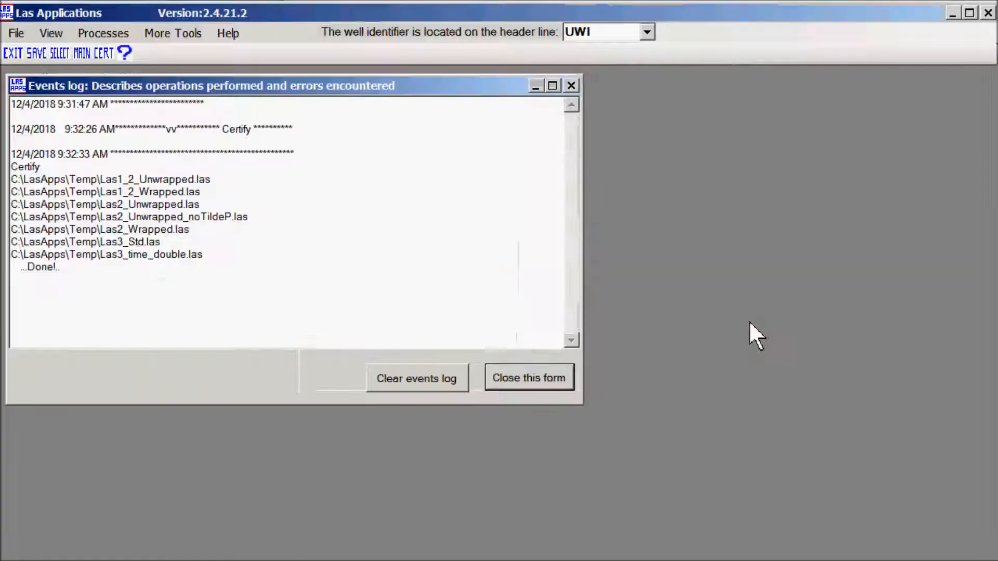
pyautogui.click(520, 380)
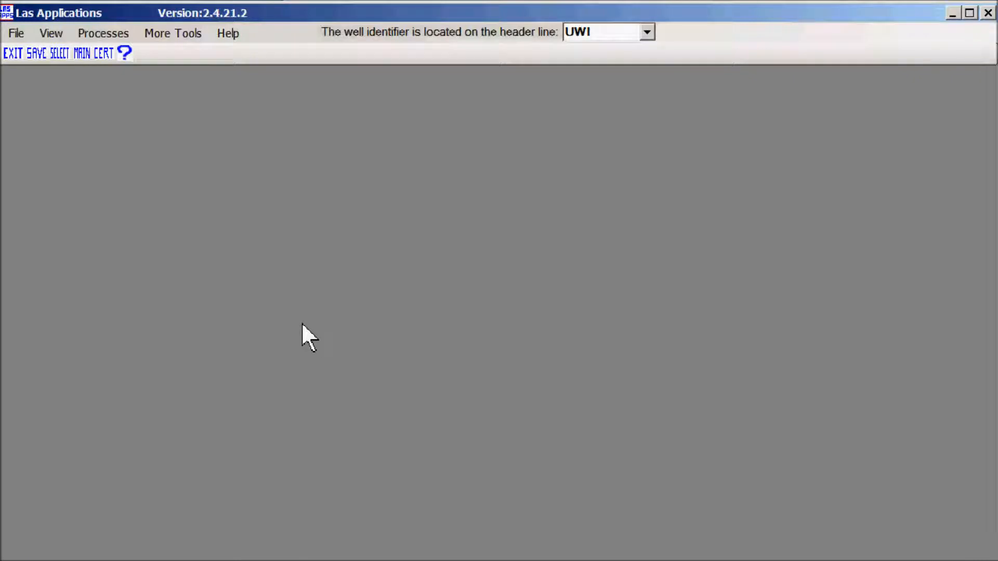
# Save the processed LAS files to a new folder created inside the 1-workbench folder on the C: drive
pyautogui.click(34, 53)
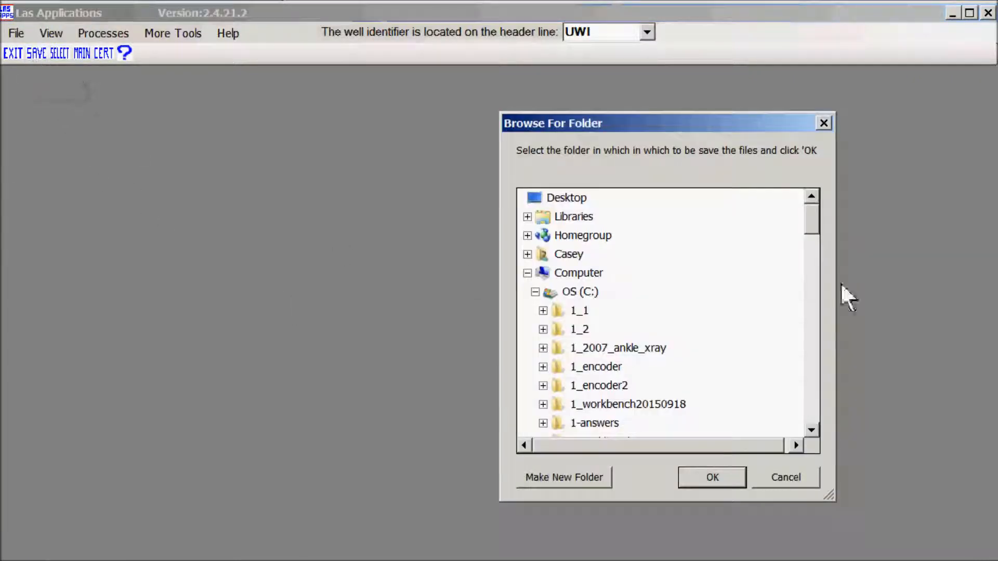
pyautogui.moveTo(818, 223); pyautogui.dragTo(820, 236)
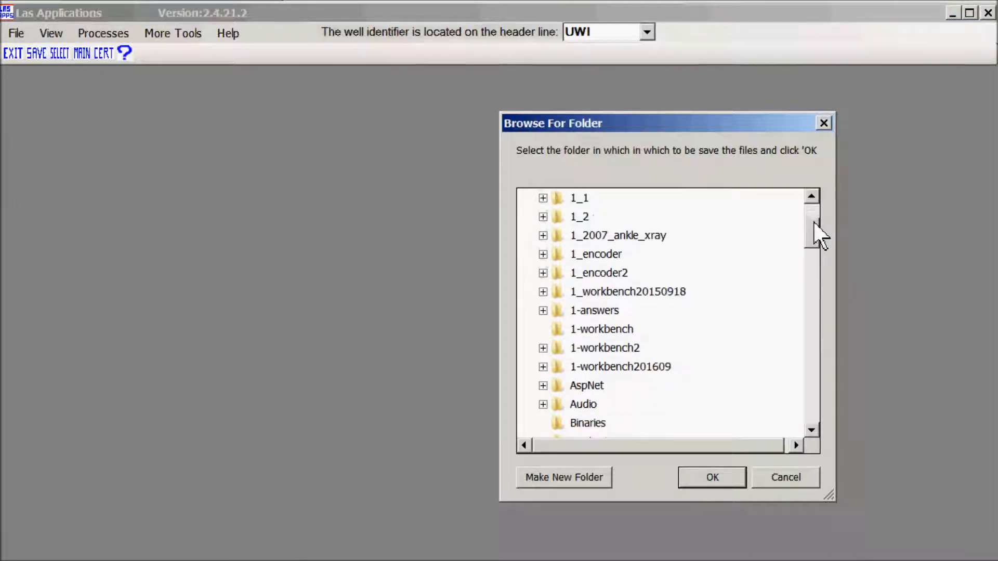
pyautogui.click(598, 337)
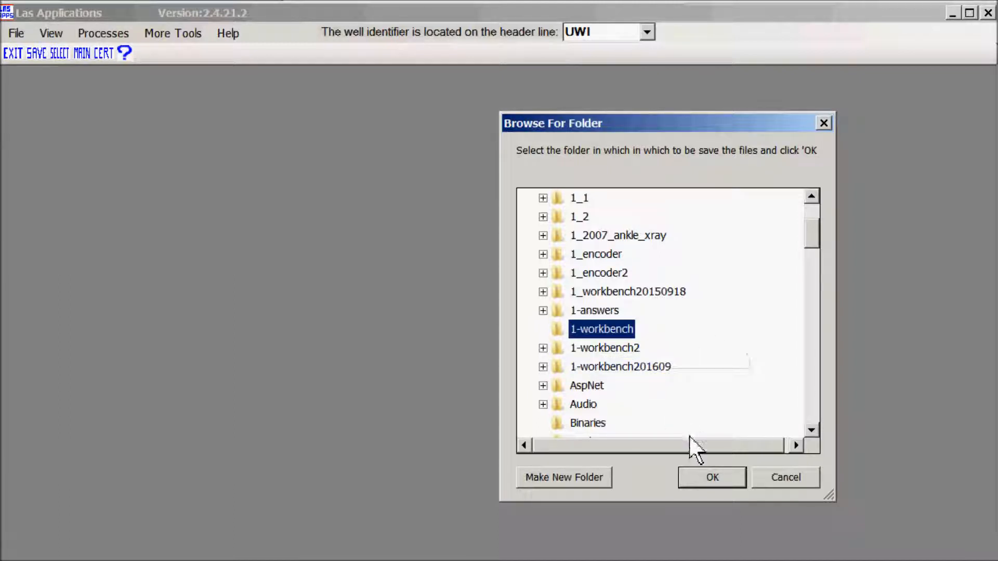
pyautogui.click(546, 477)
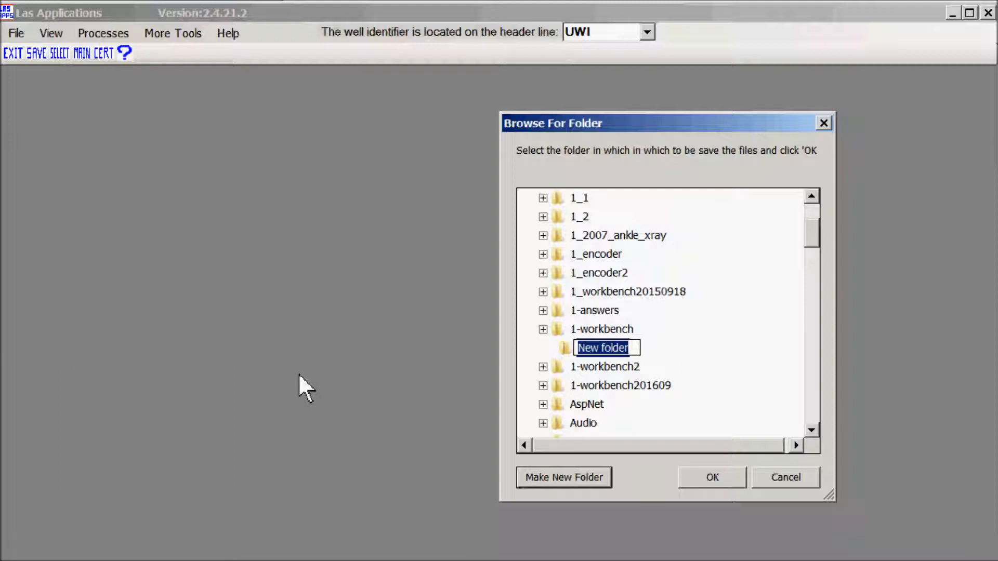
pyautogui.click(713, 477)
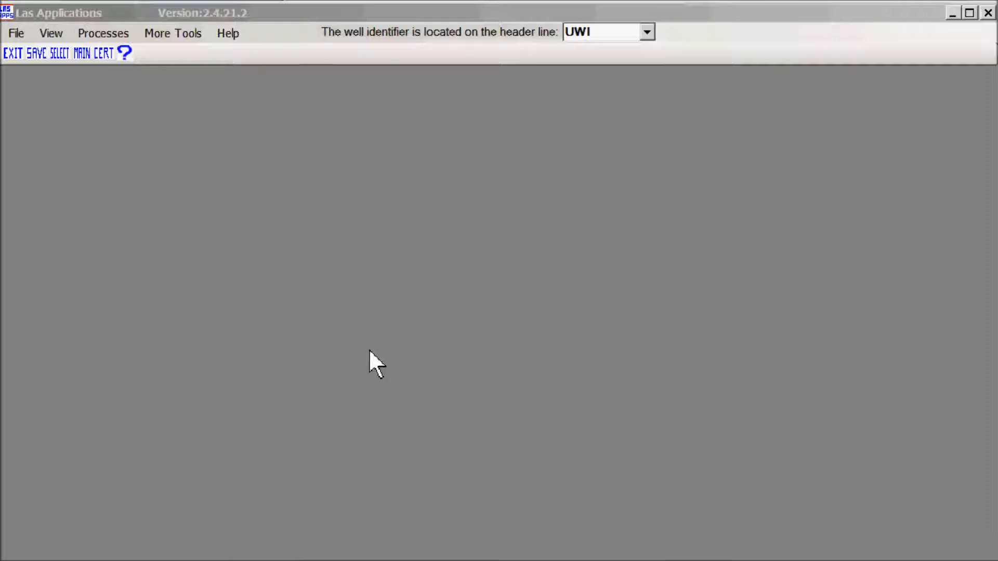